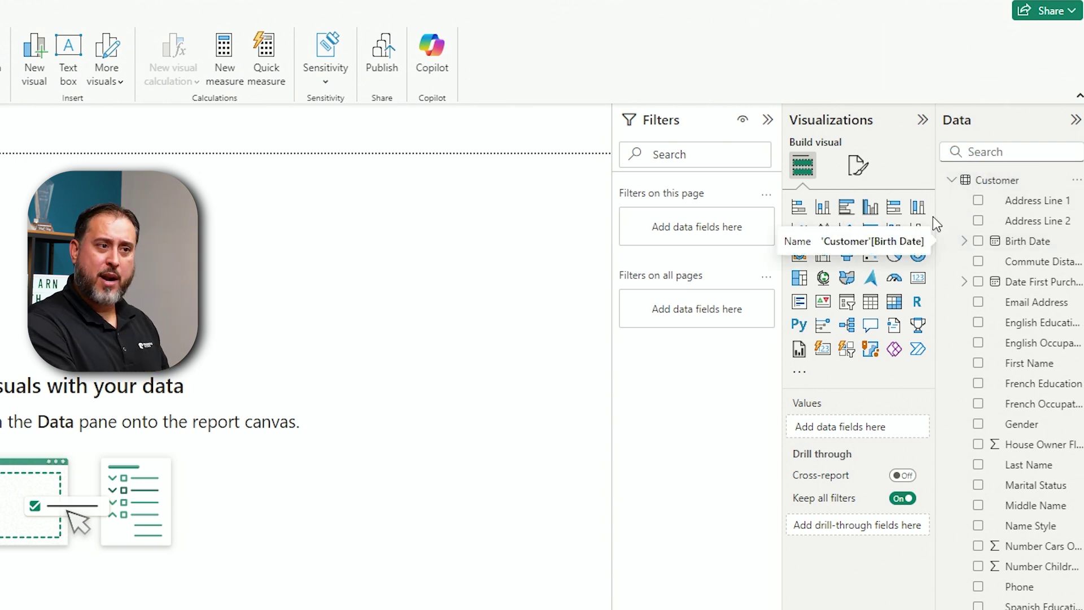
Step: Expand the Customer table's Birth Date hierarchy to view its date levels, widen the field list, and collapse the table
{"action": "left_click", "coordinate": [964, 241]}
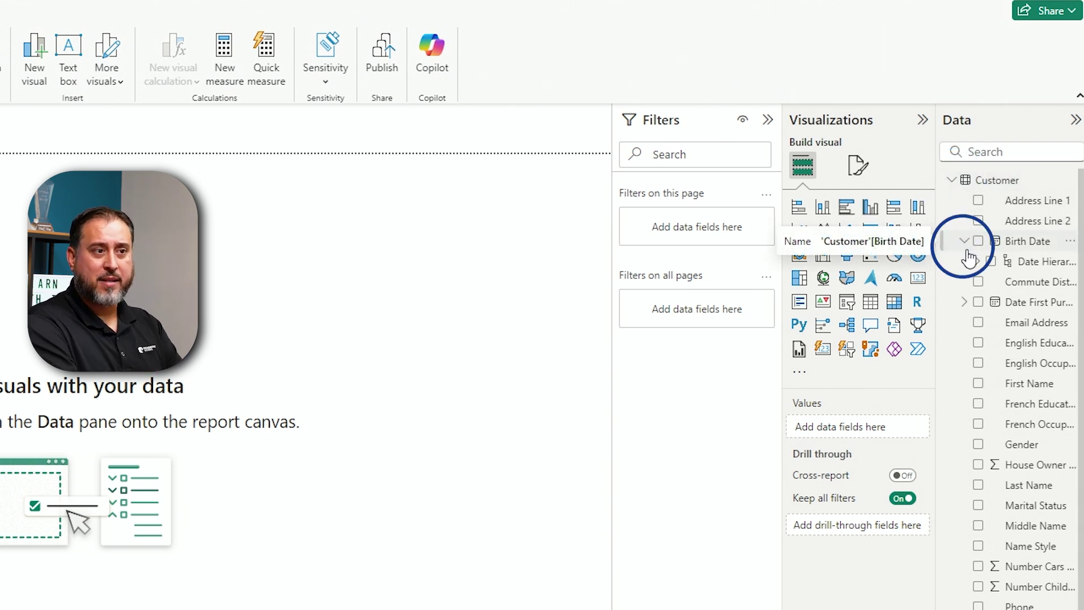
{"action": "left_click", "coordinate": [977, 261]}
{"action": "left_click_drag", "start_coordinate": [940, 309], "coordinate": [891, 309]}
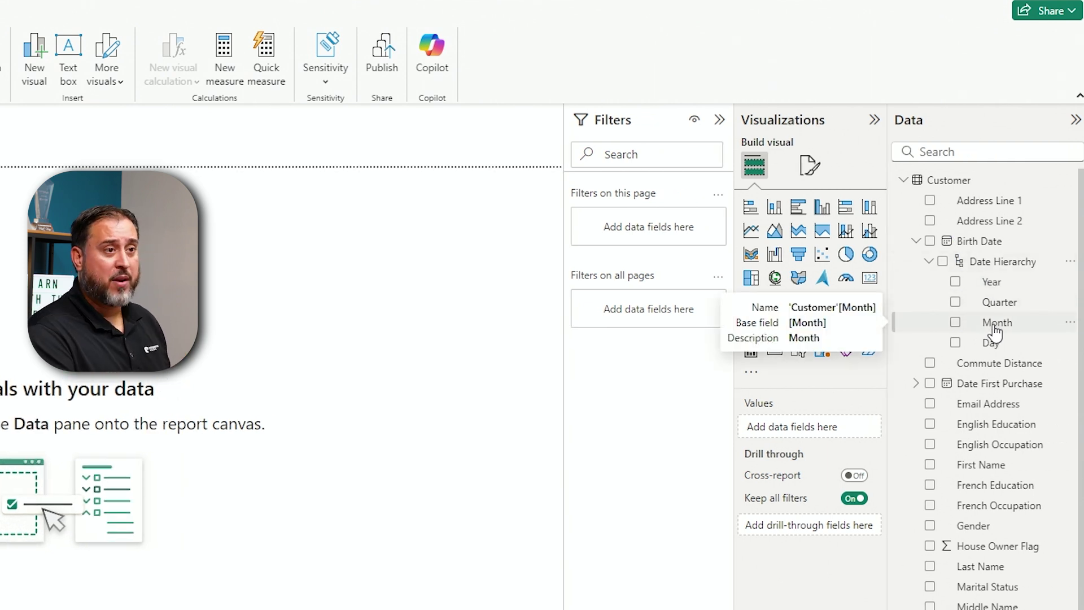
{"action": "left_click", "coordinate": [904, 181]}
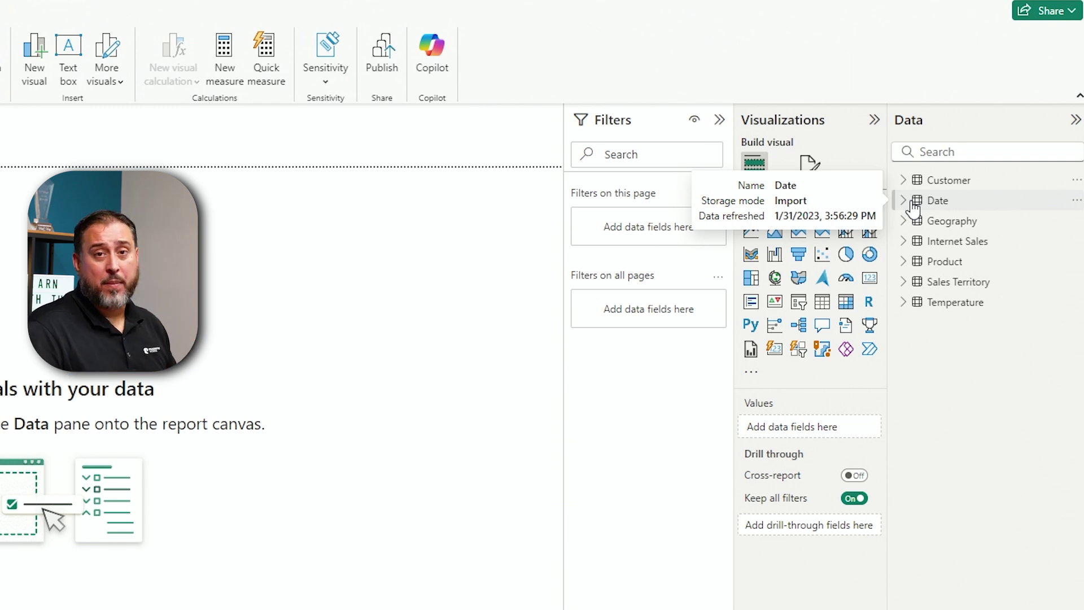
Step: Start a new calculated column in the Customer table and enlarge the formula text
{"action": "right_click", "coordinate": [941, 180]}
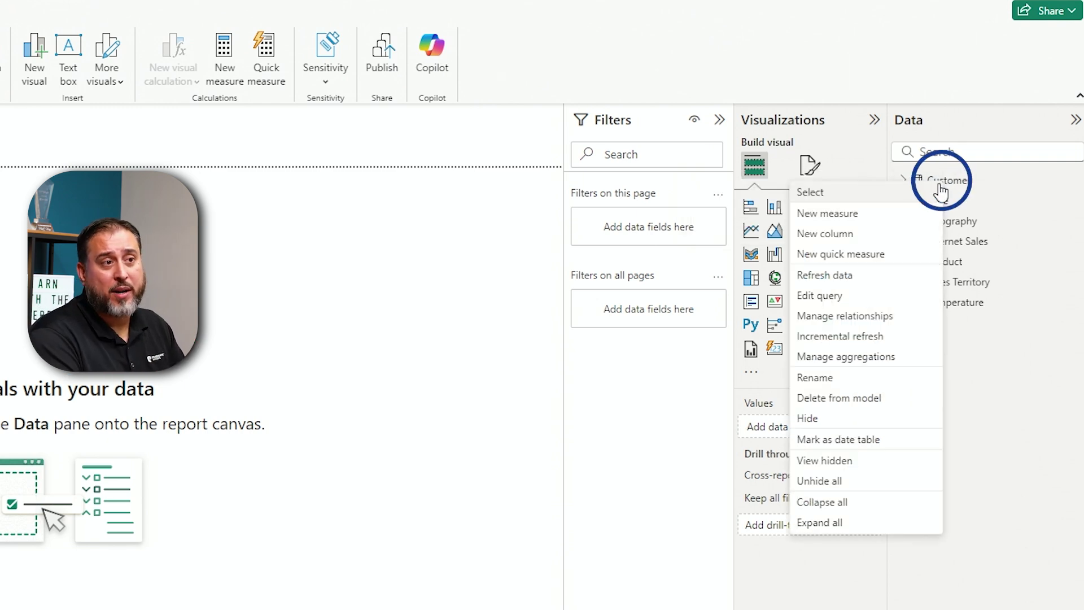
{"action": "left_click", "coordinate": [860, 236]}
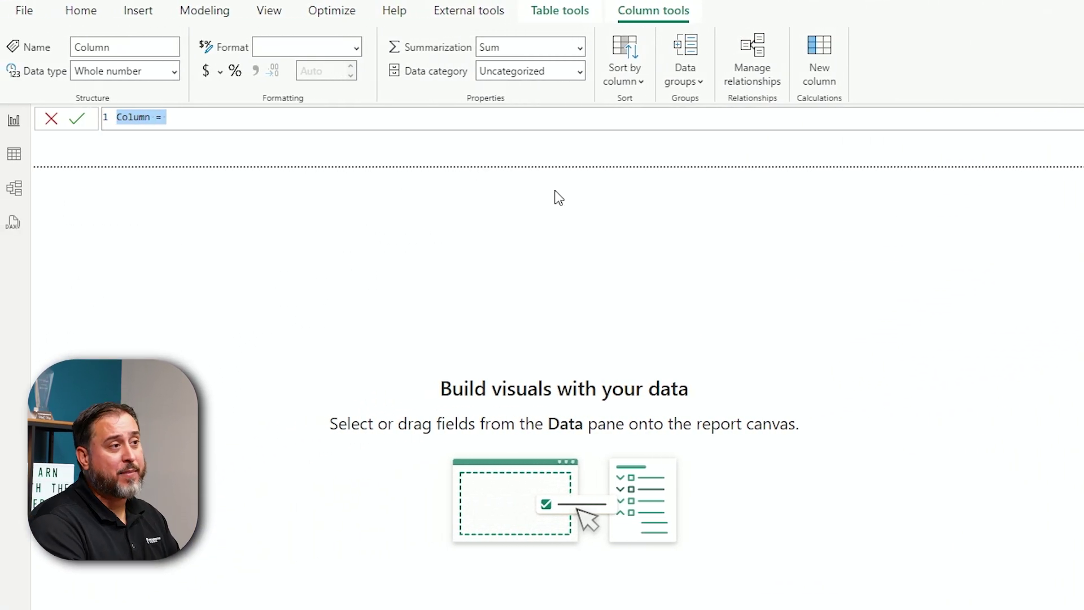
{"action": "scroll", "coordinate": [372, 122], "scroll_direction": "up", "scroll_amount": 5}
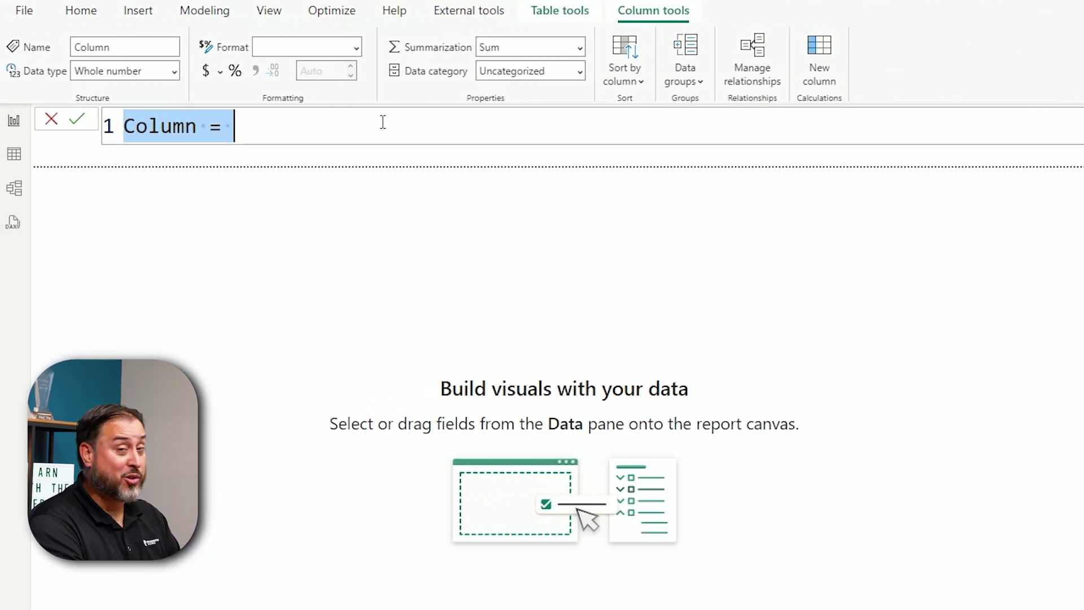
{"action": "left_click", "coordinate": [389, 120]}
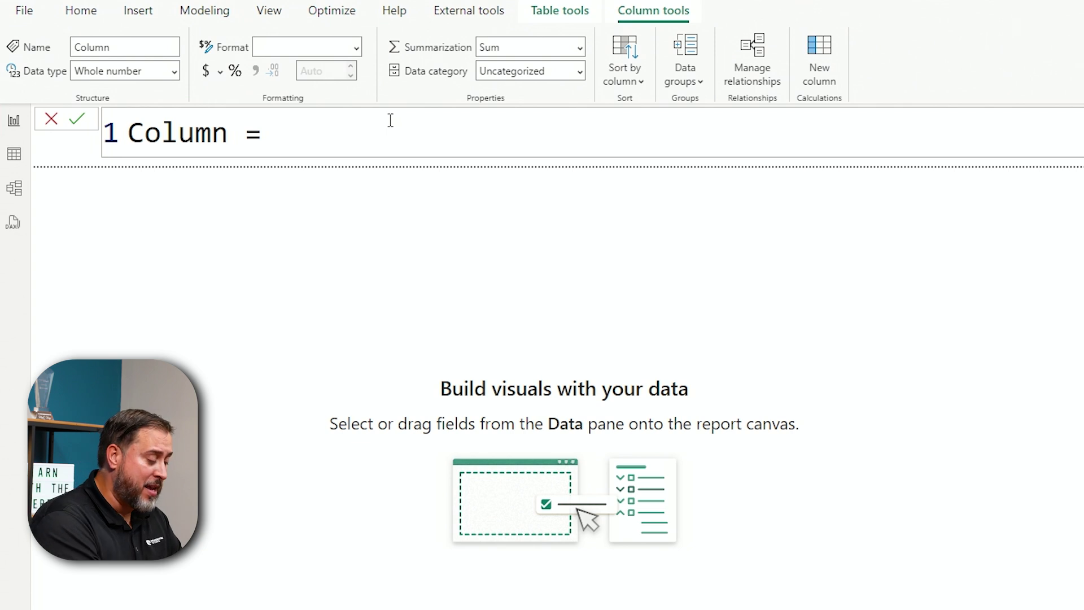
Step: Reference Customer[Birth Date] in the column formula, look over the date parts offered for it, and discard the column
{"action": "type", "text": "brith"}
{"action": "key", "text": "BackSpace"}
{"action": "key", "text": "BackSpace"}
{"action": "key", "text": "BackSpace"}
{"action": "key", "text": "BackSpace"}
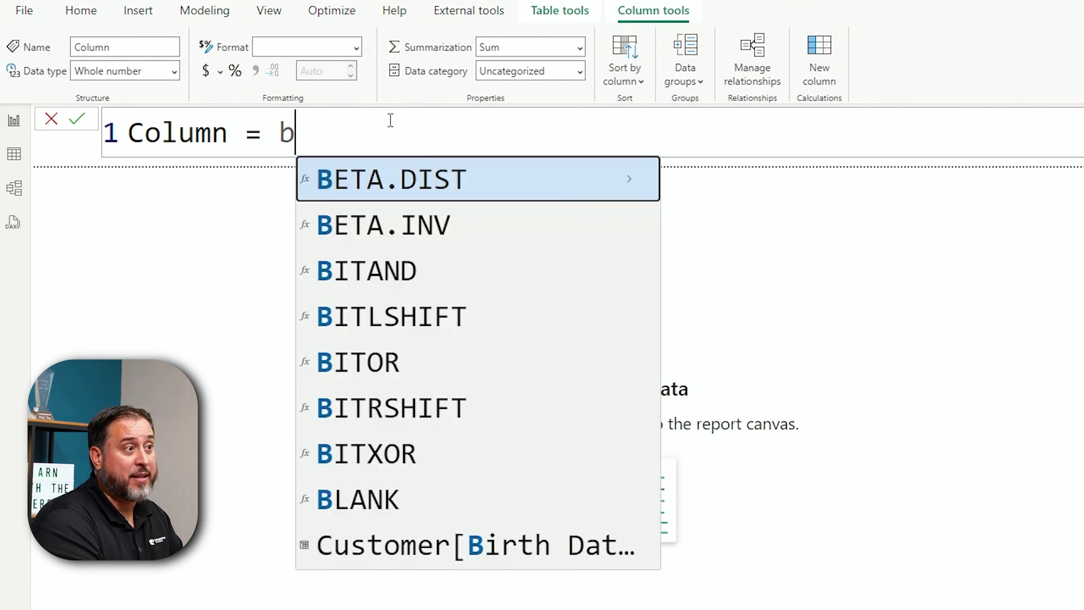
{"action": "type", "text": "irh"}
{"action": "key", "text": "BackSpace"}
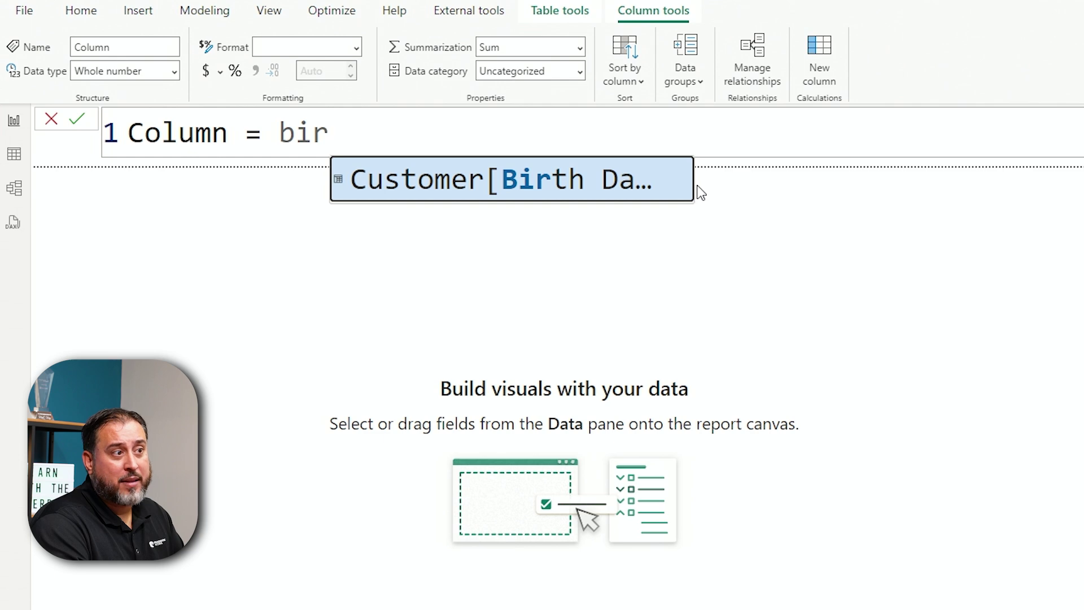
{"action": "left_click_drag", "start_coordinate": [694, 185], "coordinate": [830, 184]}
{"action": "left_click", "coordinate": [619, 181]}
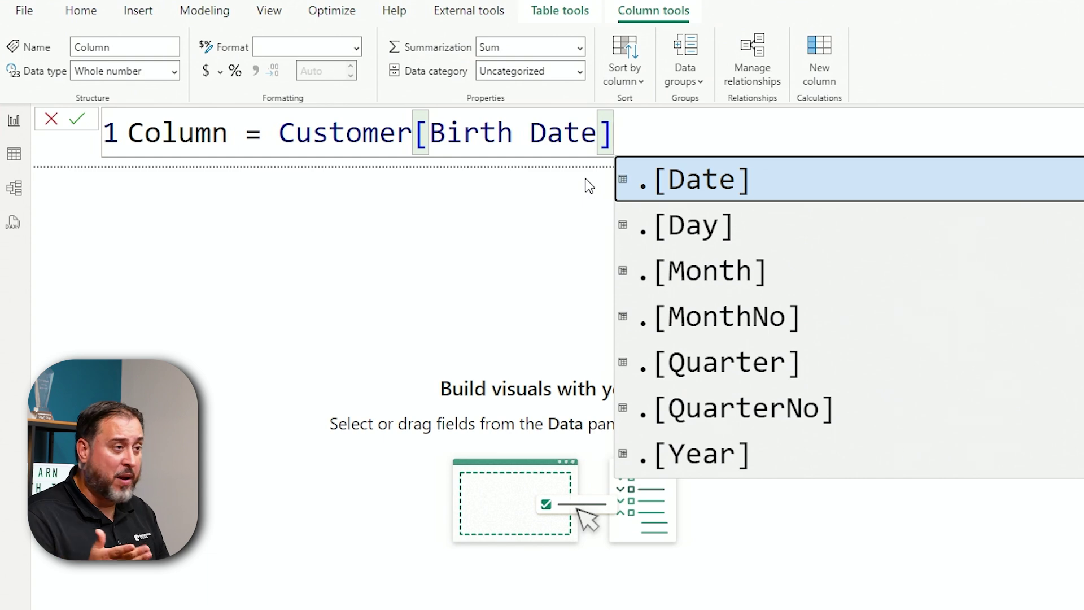
{"action": "left_click", "coordinate": [56, 120]}
Step: Look over the tables and relationships in the model view and return to the report view
{"action": "left_click", "coordinate": [12, 191]}
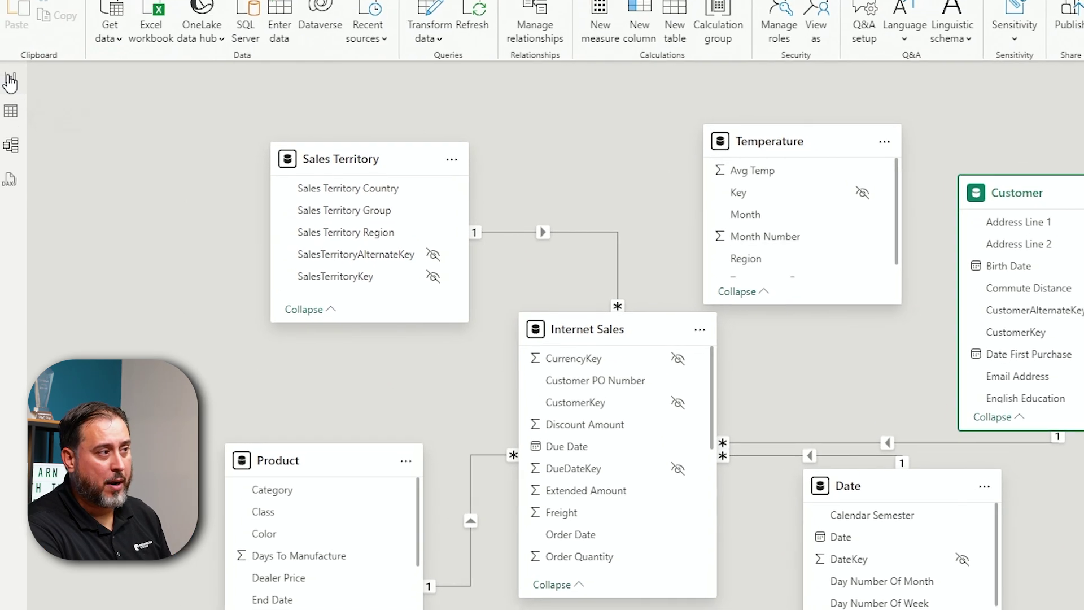
{"action": "left_click", "coordinate": [11, 82]}
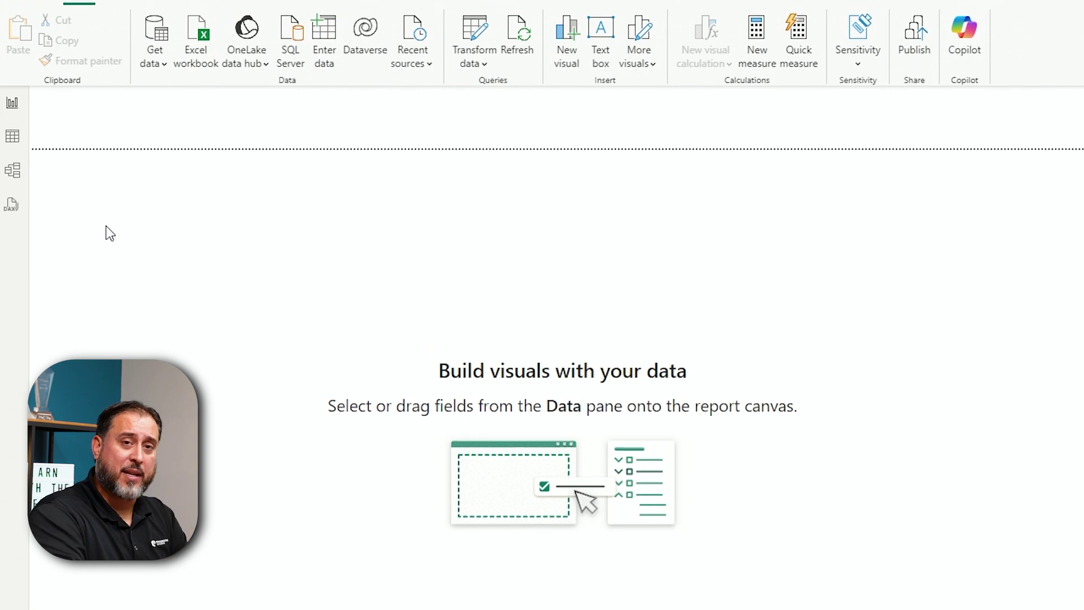
Step: Switch to DAX Studio connected to the Completed Model and examine the hidden LocalDateTable entries in its metadata
{"action": "left_click", "coordinate": [476, 50]}
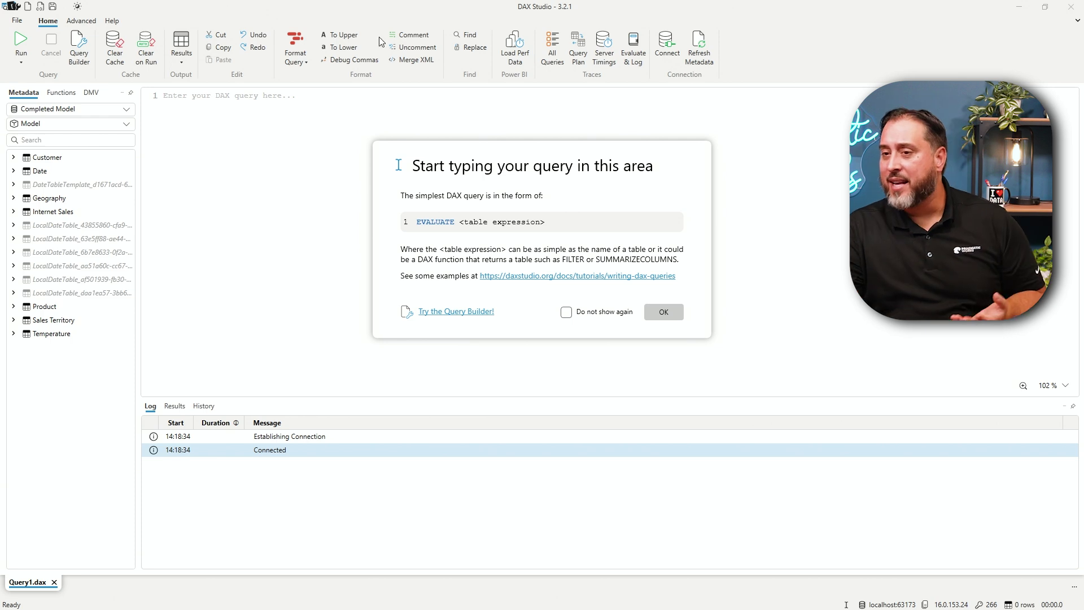
{"action": "left_click", "coordinate": [659, 316]}
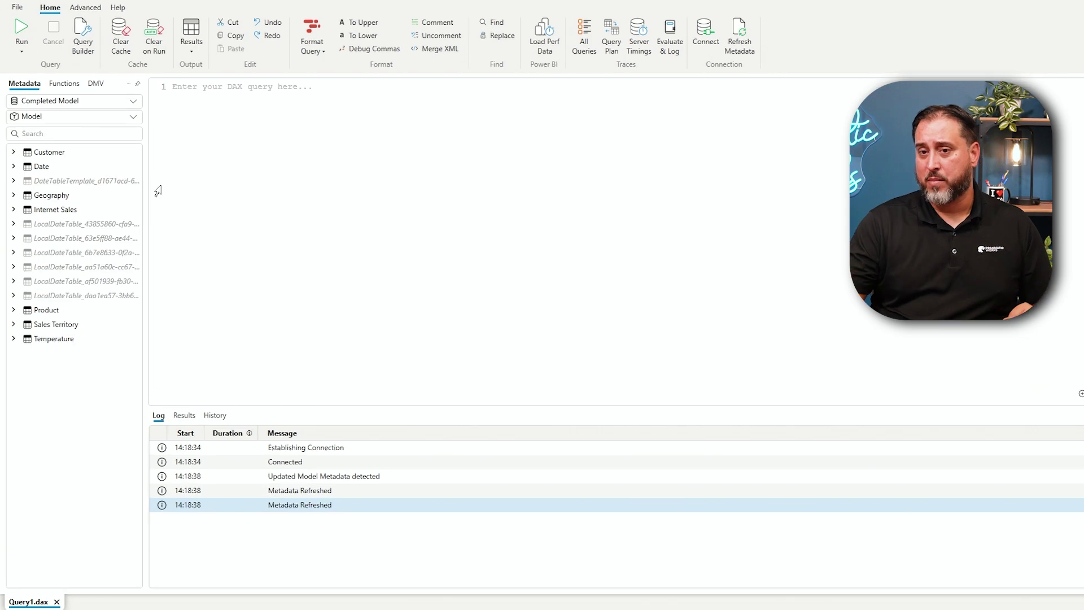
{"action": "left_click_drag", "start_coordinate": [175, 219], "coordinate": [226, 231]}
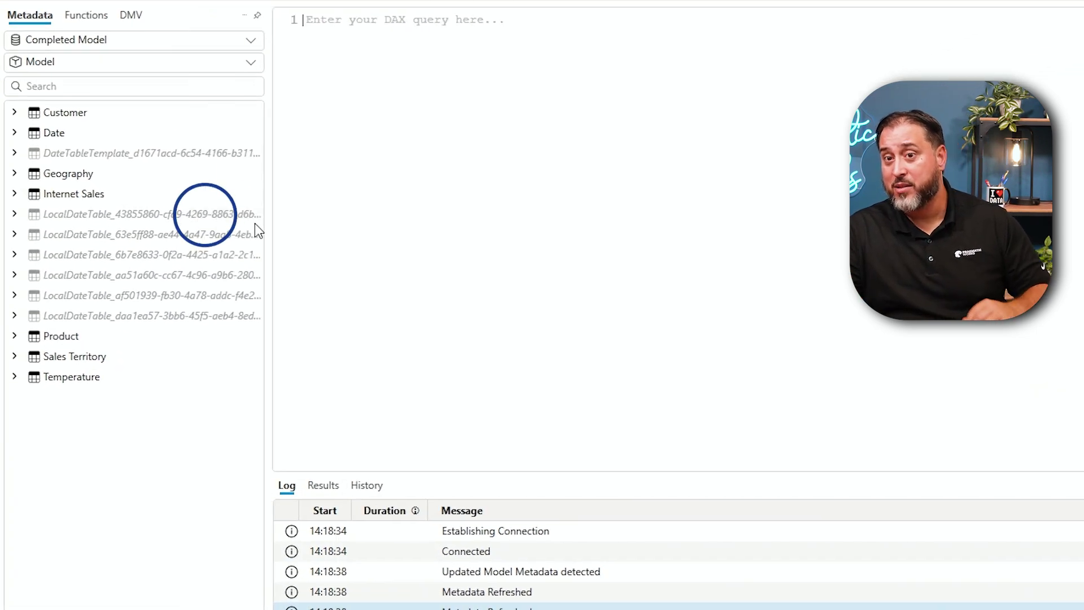
{"action": "mouse_move", "coordinate": [174, 200]}
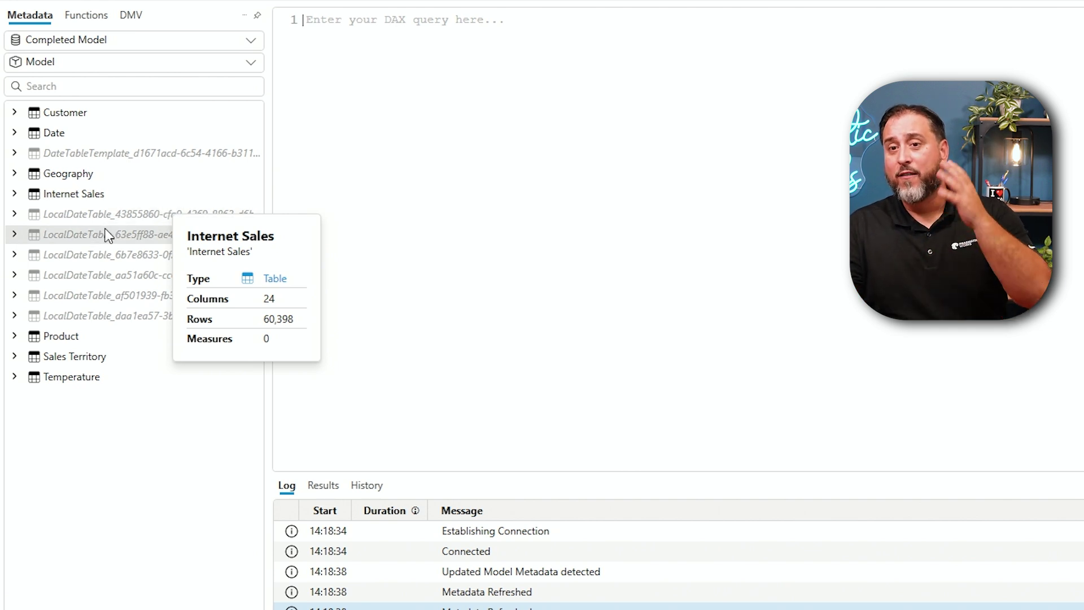
{"action": "mouse_move", "coordinate": [96, 256]}
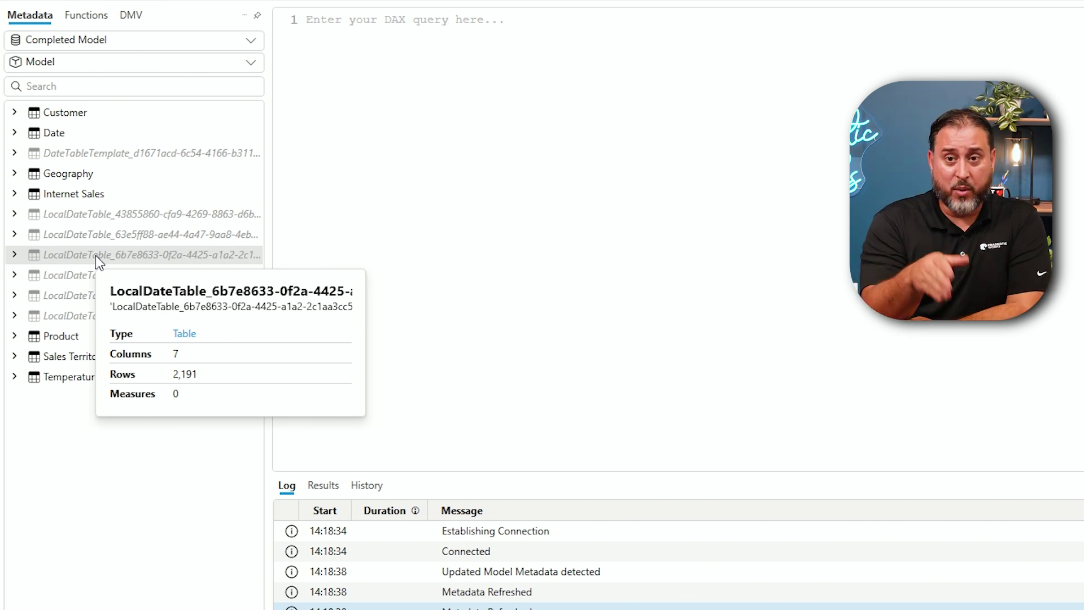
{"action": "mouse_move", "coordinate": [93, 279]}
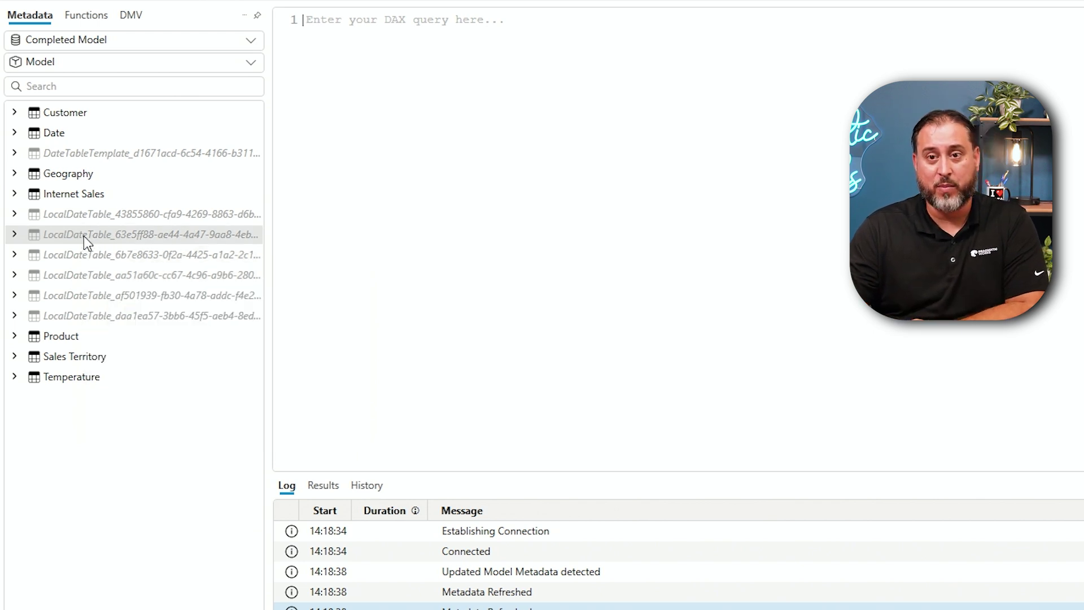
{"action": "mouse_move", "coordinate": [83, 218]}
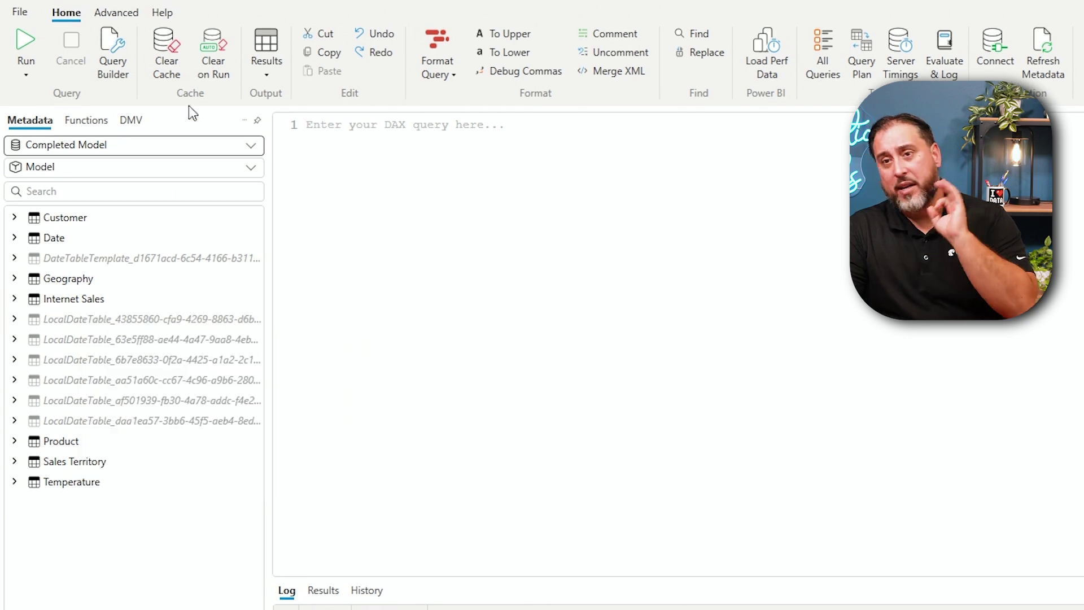
Step: View the model metrics with statistics read from data, and enlarge the VertiPaq Analyzer results to show all tables
{"action": "left_click", "coordinate": [116, 12]}
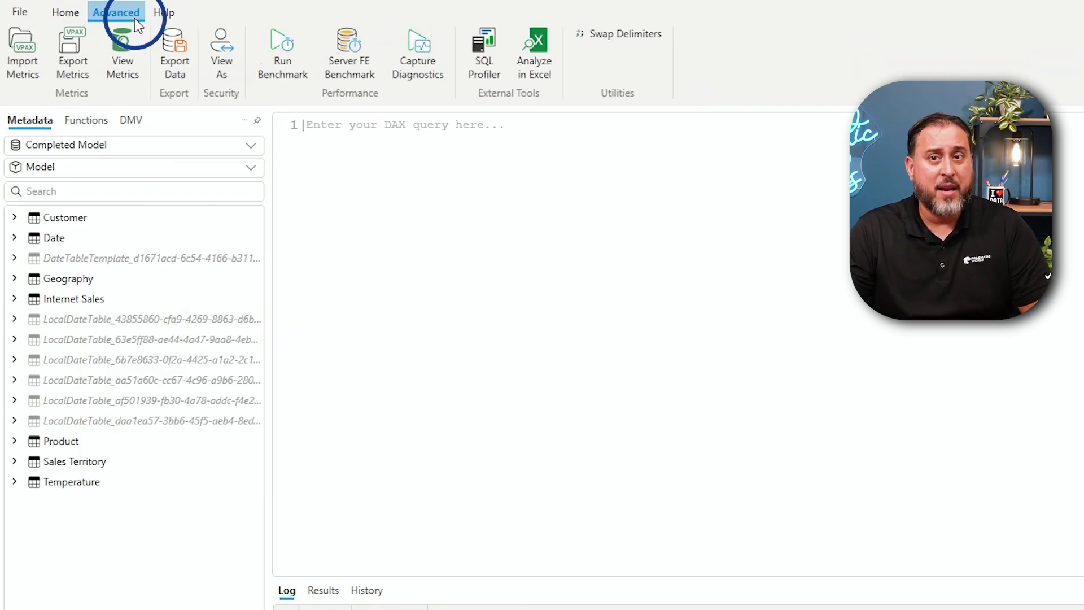
{"action": "left_click", "coordinate": [118, 48]}
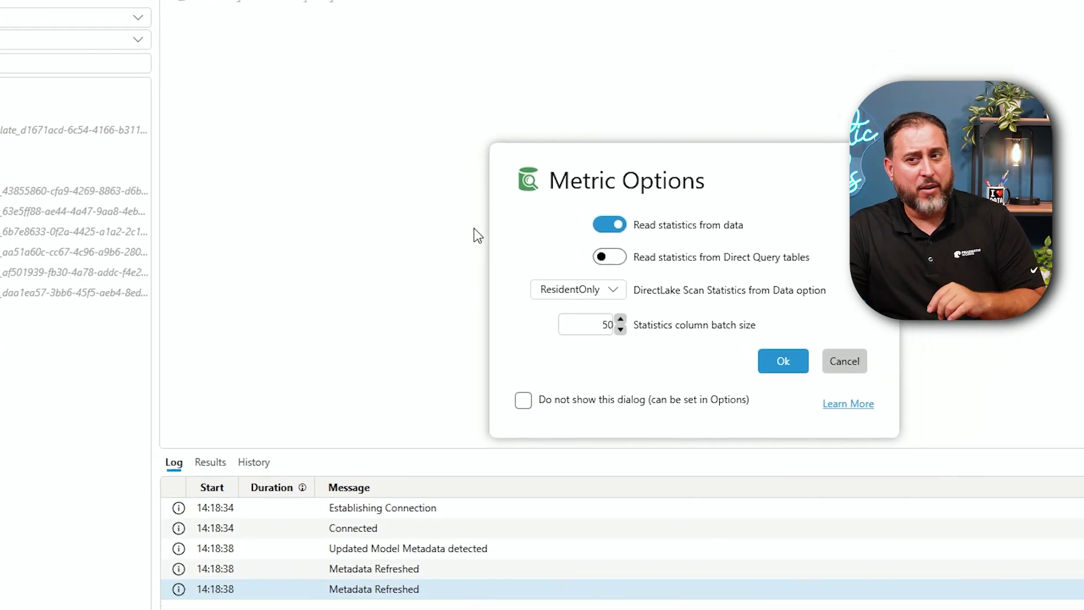
{"action": "left_click", "coordinate": [690, 272]}
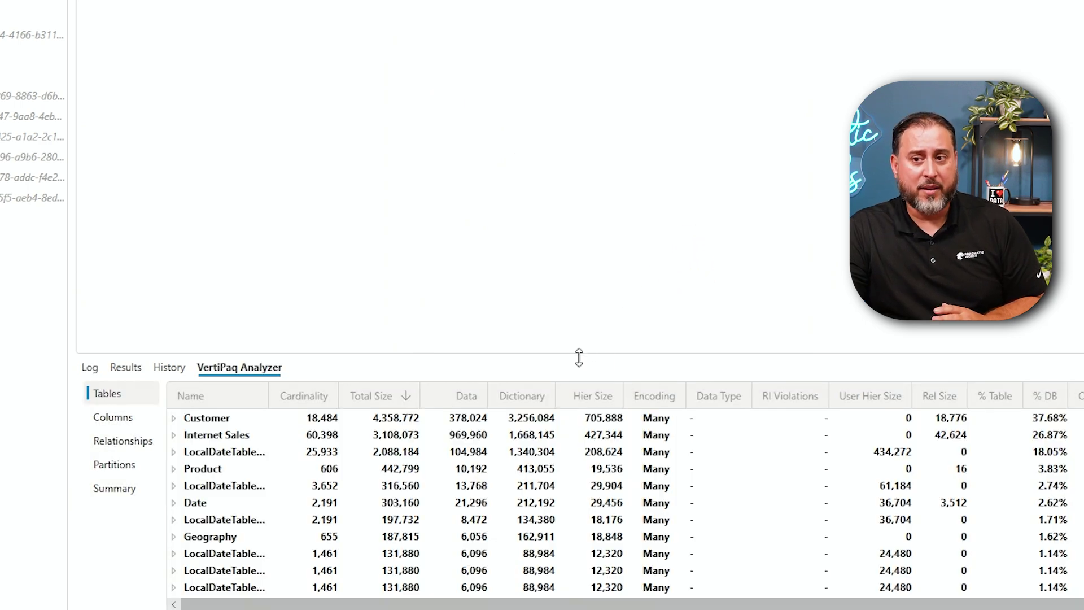
{"action": "left_click_drag", "start_coordinate": [579, 356], "coordinate": [591, 268]}
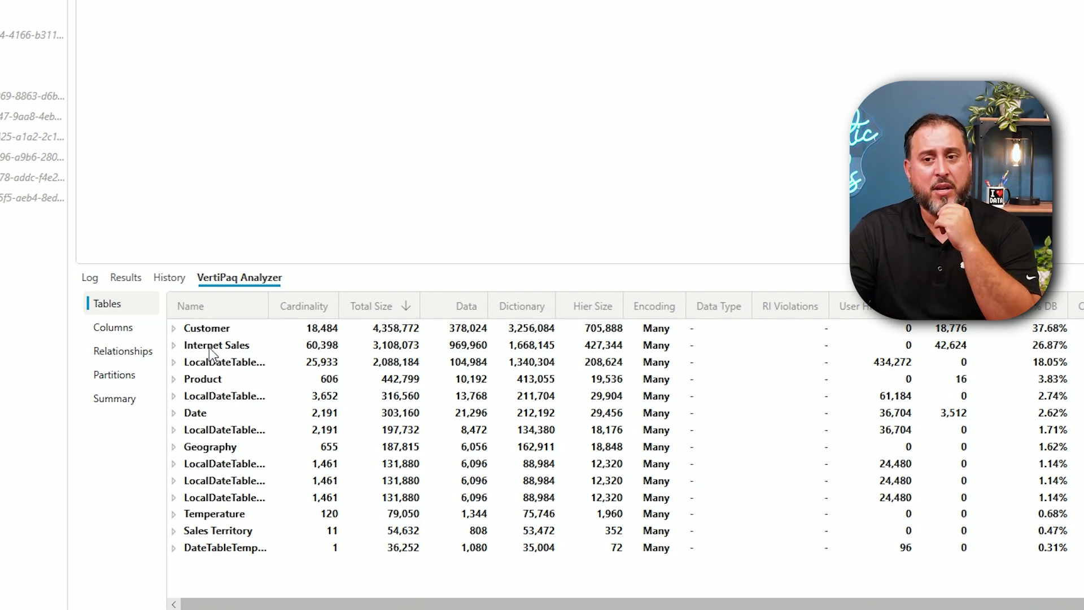
Step: Examine the largest LocalDateTable's metrics and the model summary, and return to Power BI Desktop
{"action": "left_click", "coordinate": [174, 362]}
{"action": "left_click", "coordinate": [174, 362]}
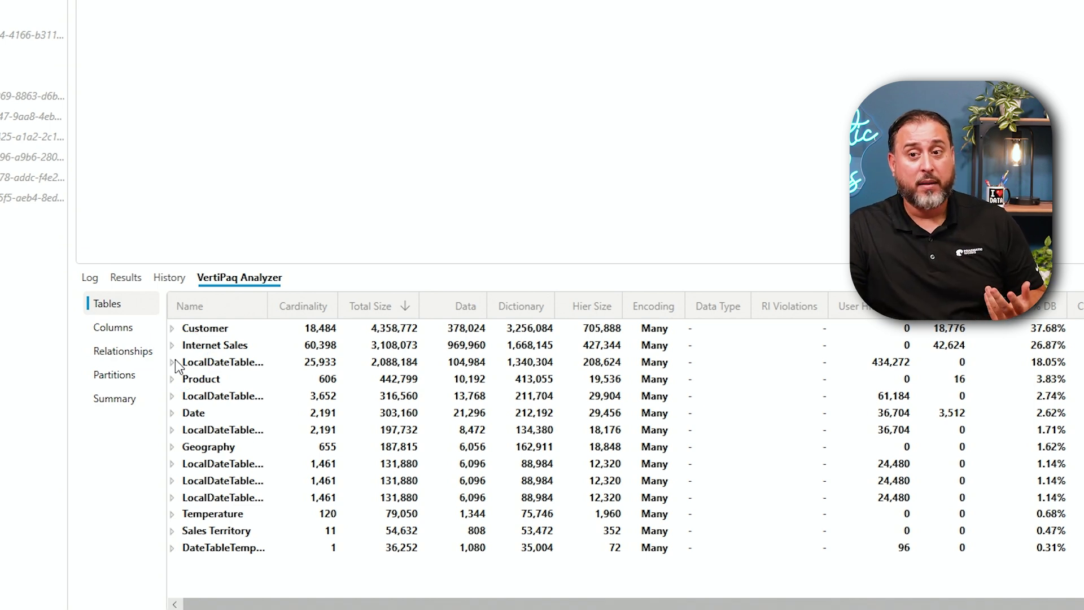
{"action": "left_click", "coordinate": [114, 398]}
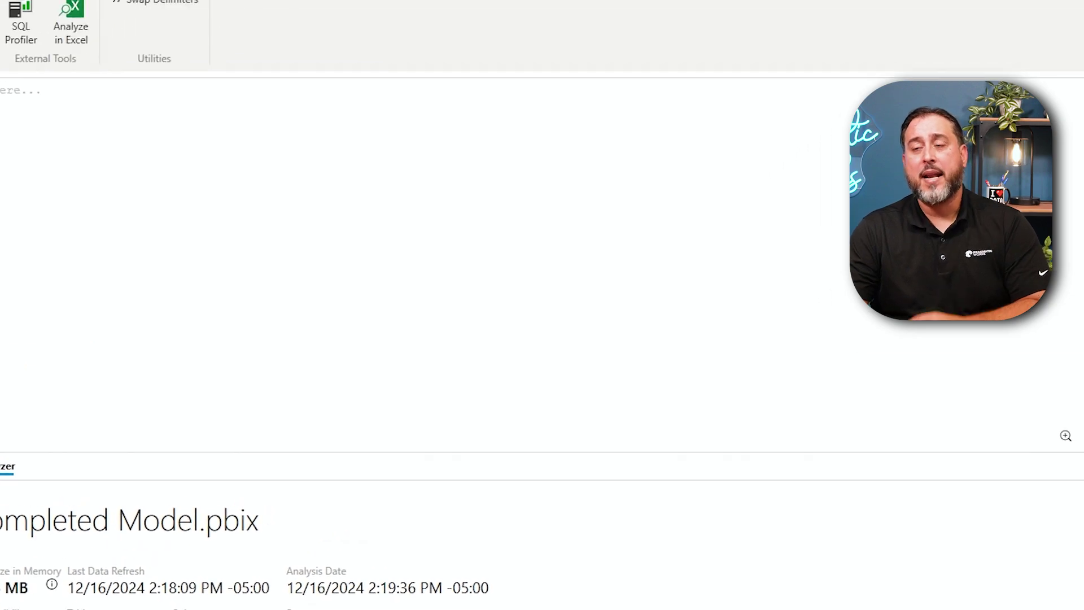
{"action": "left_click", "coordinate": [1069, 6]}
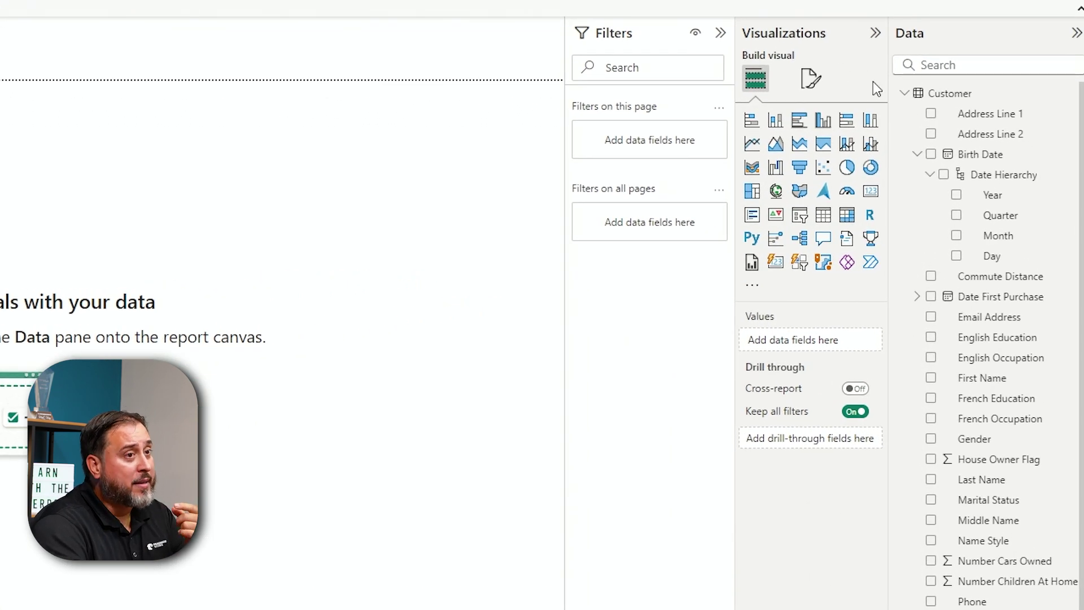
Step: Compare the Date table's Date Drilldown levels with the Date Hierarchy under its Date field, and collapse the Date field
{"action": "left_click", "coordinate": [904, 93]}
{"action": "left_click", "coordinate": [904, 113]}
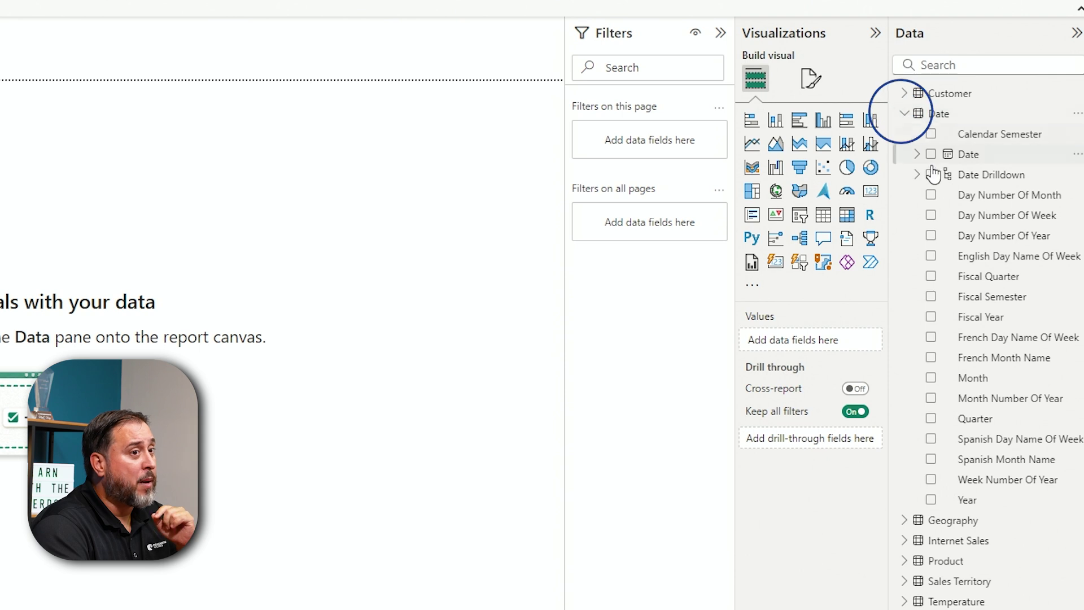
{"action": "left_click", "coordinate": [917, 177]}
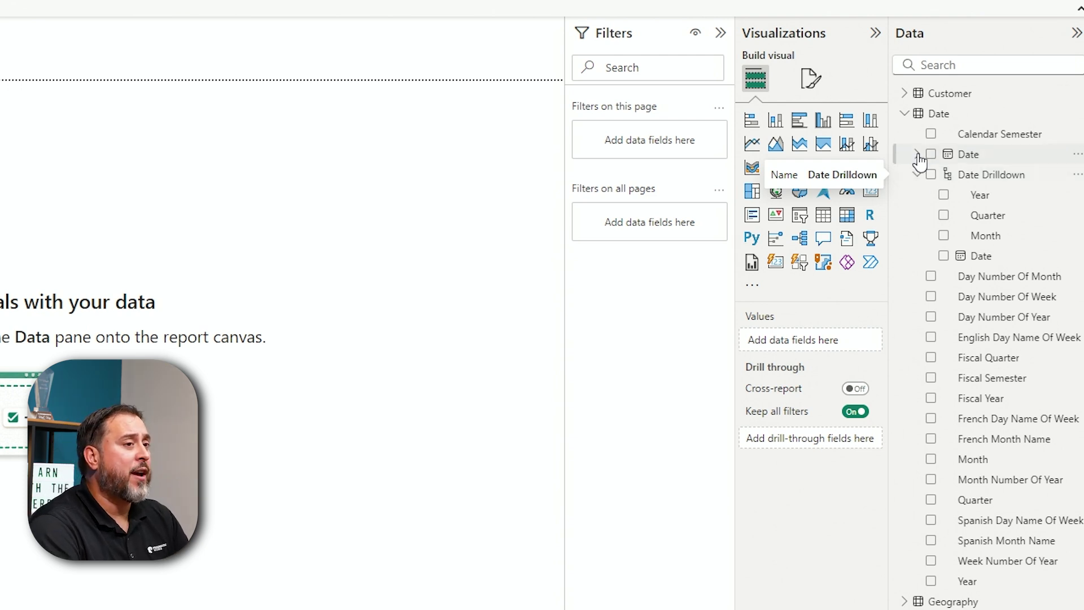
{"action": "left_click", "coordinate": [917, 155]}
{"action": "left_click", "coordinate": [930, 175]}
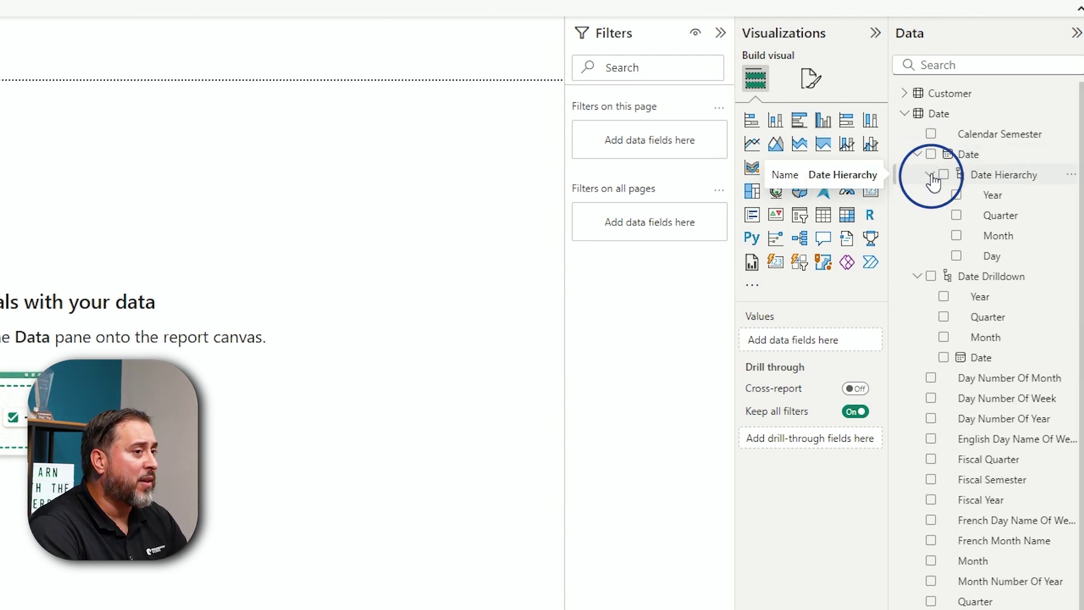
{"action": "left_click", "coordinate": [930, 176]}
{"action": "left_click", "coordinate": [917, 154]}
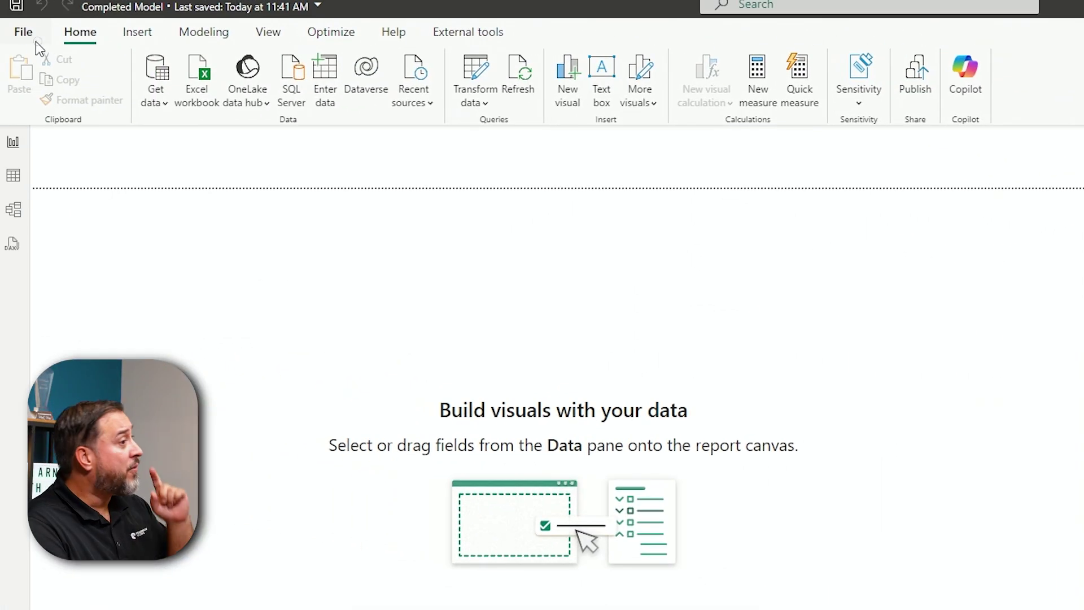
Step: Open the Power BI Desktop options and examine the global Data Load explanation for Auto date/time for new files
{"action": "left_click", "coordinate": [36, 41]}
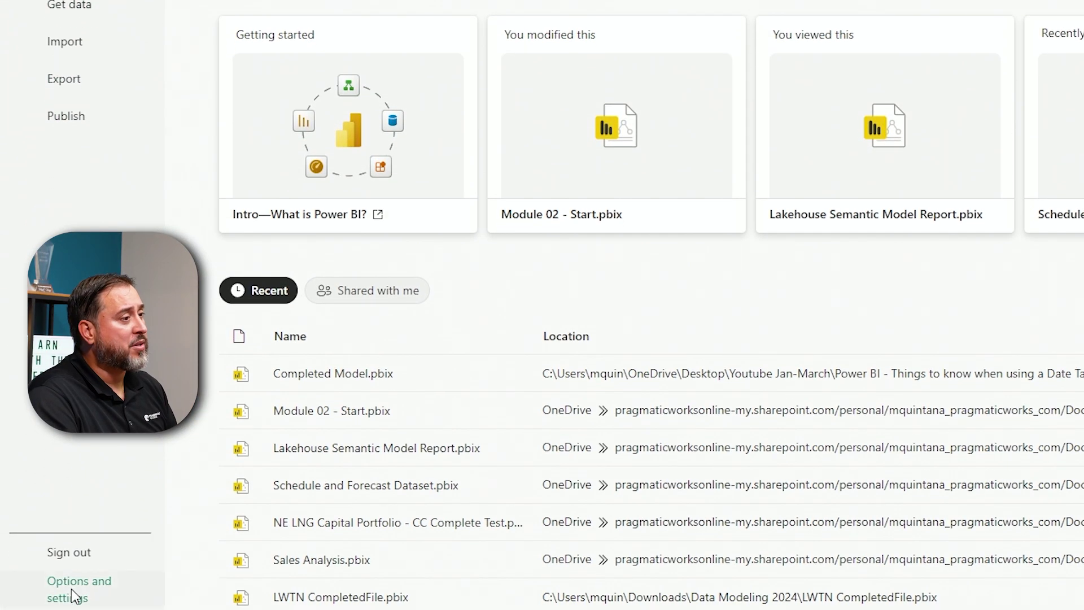
{"action": "left_click", "coordinate": [71, 588]}
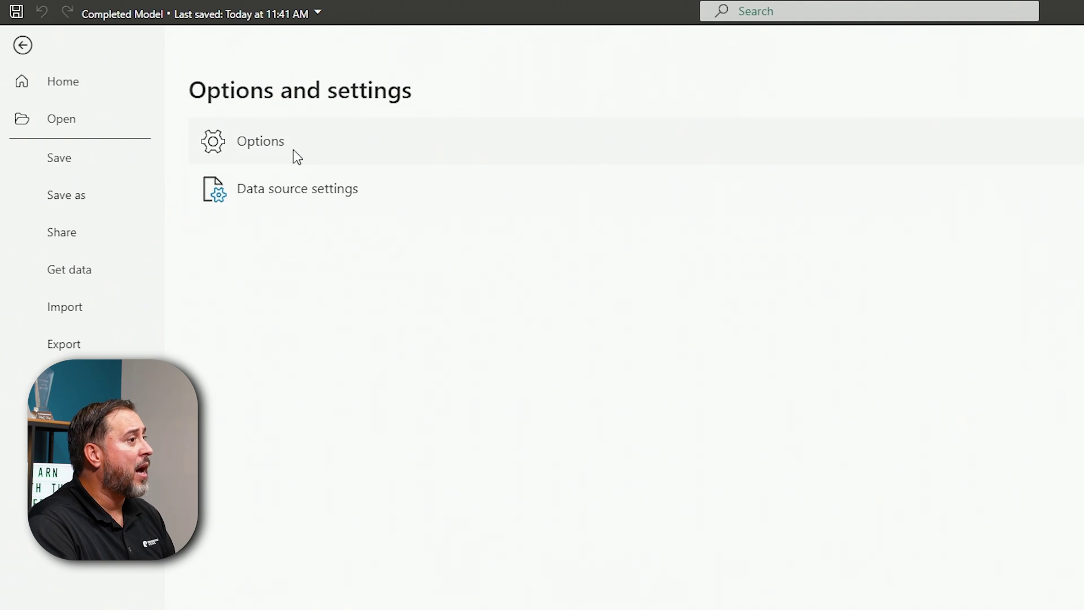
{"action": "left_click", "coordinate": [293, 150]}
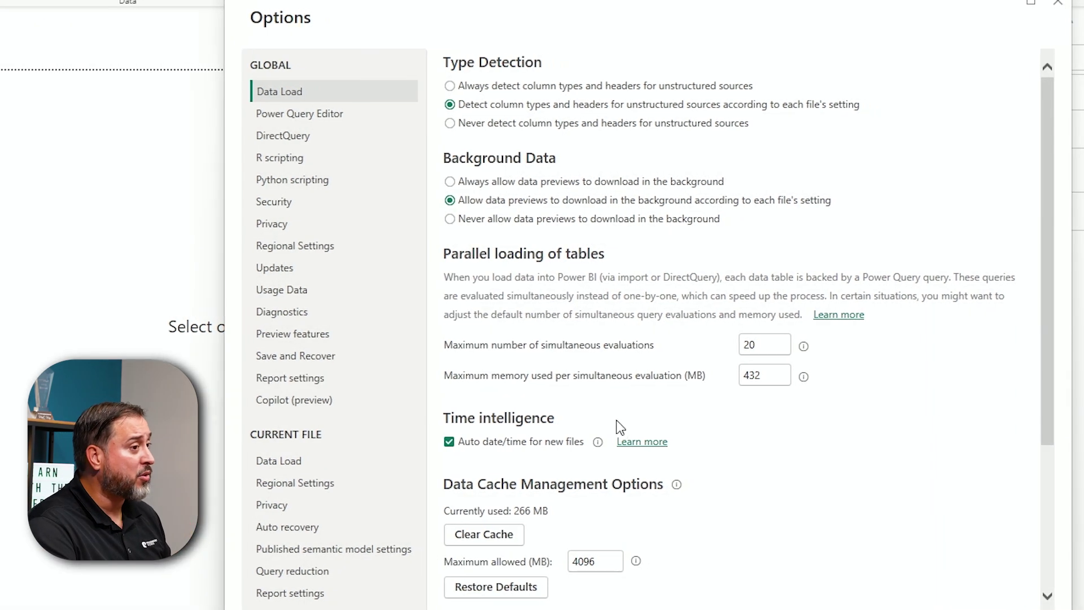
{"action": "mouse_move", "coordinate": [597, 443]}
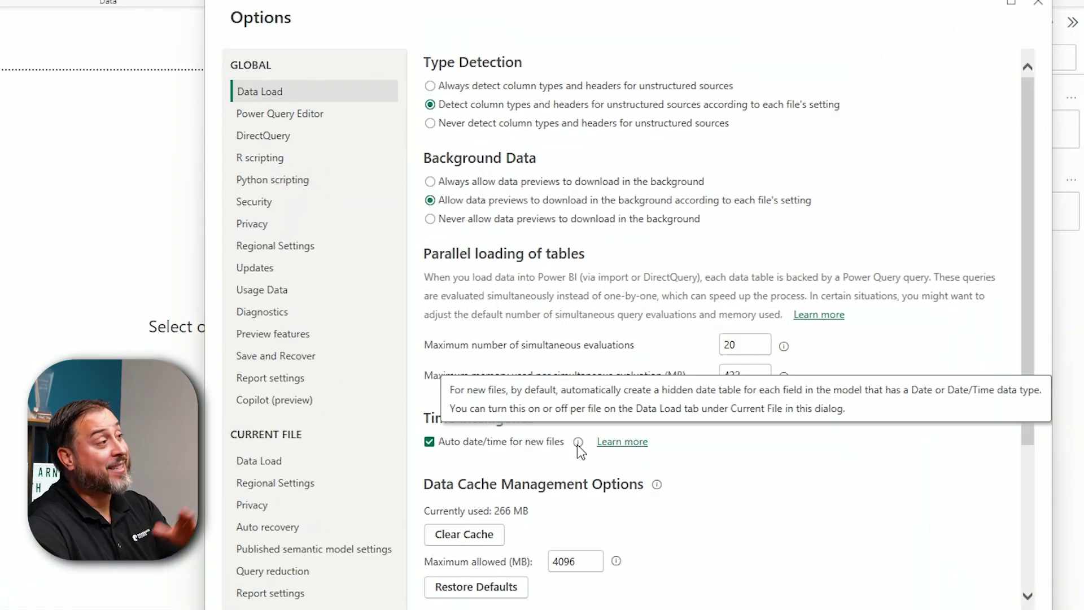
Step: Turn off Auto date/time in the current file's Data Load options and apply the change
{"action": "left_click", "coordinate": [240, 462]}
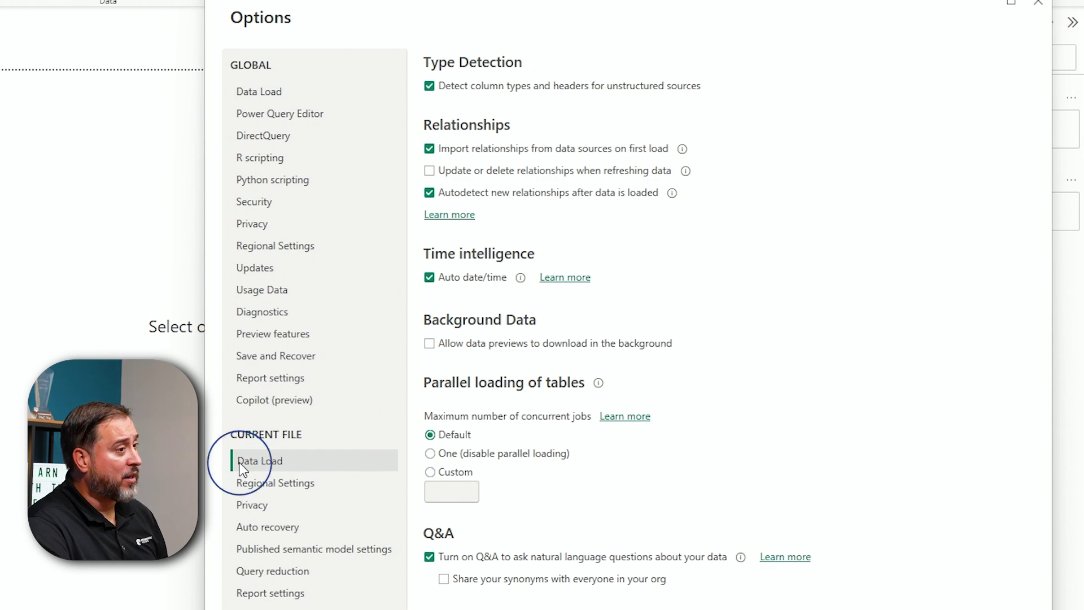
{"action": "left_click", "coordinate": [430, 277]}
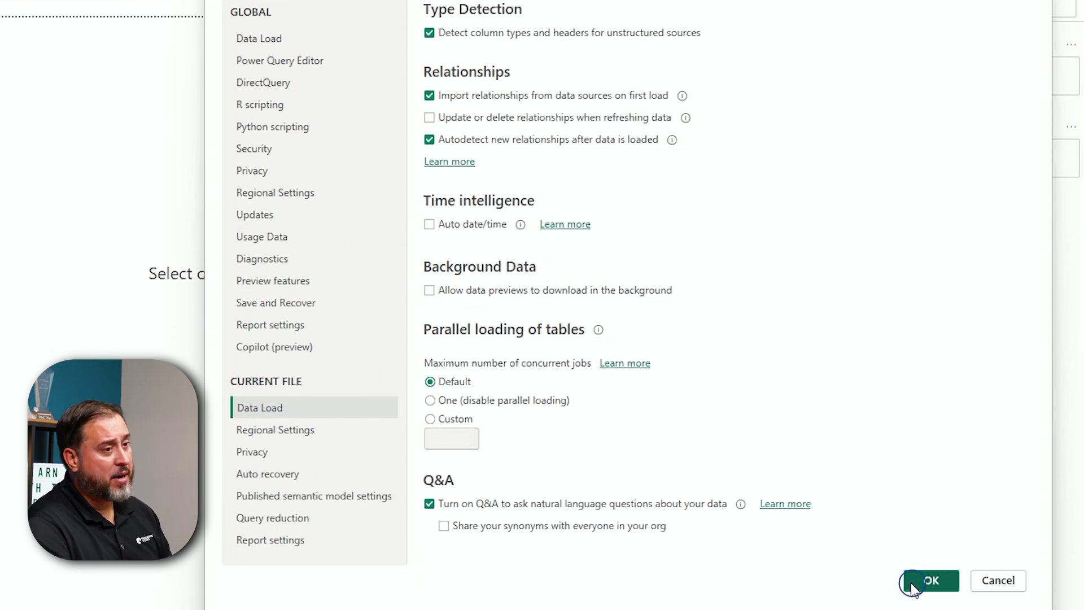
{"action": "left_click", "coordinate": [913, 583]}
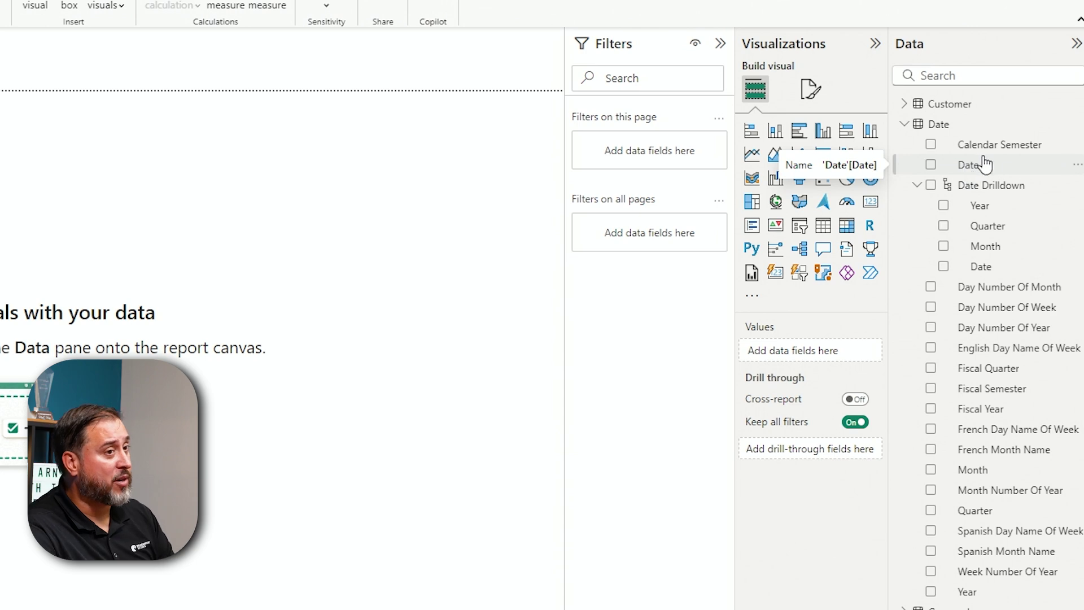
Step: Collapse the Date table in the field list and save the Completed Model file
{"action": "left_click", "coordinate": [905, 124]}
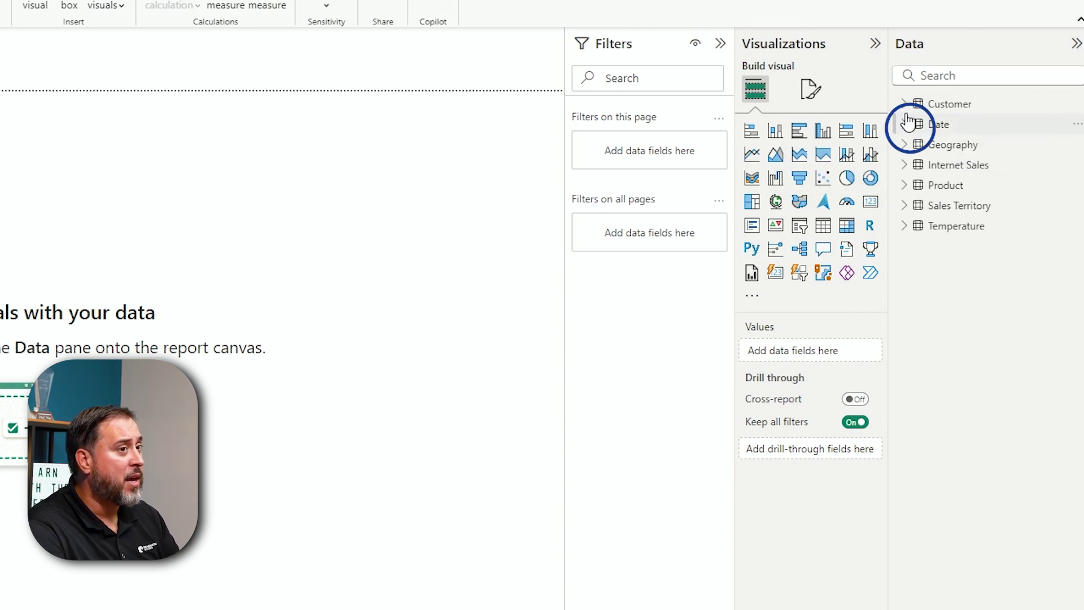
{"action": "left_click", "coordinate": [905, 105]}
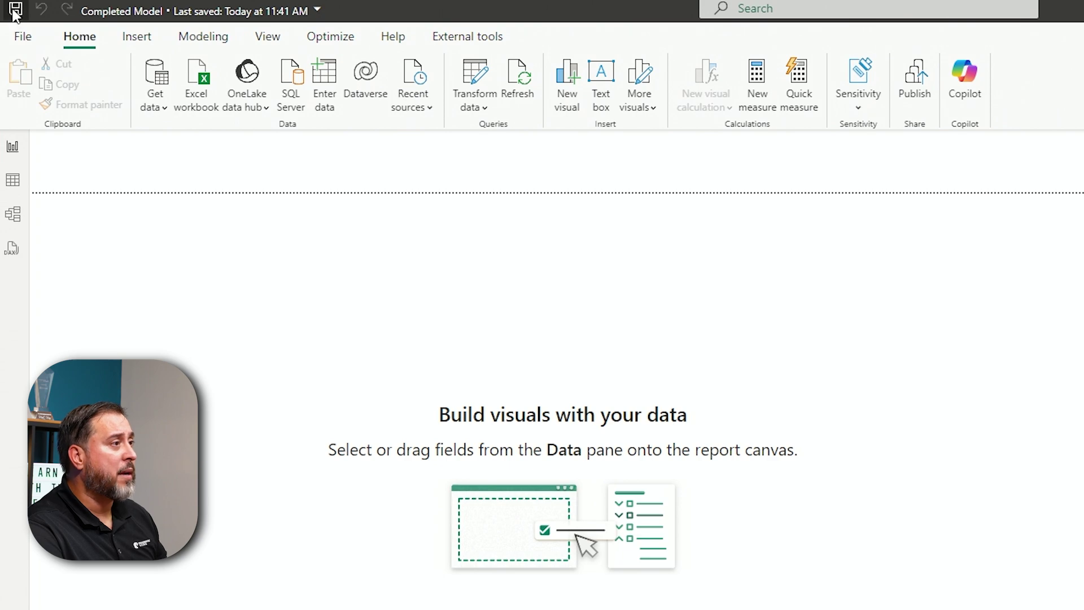
{"action": "left_click", "coordinate": [15, 10]}
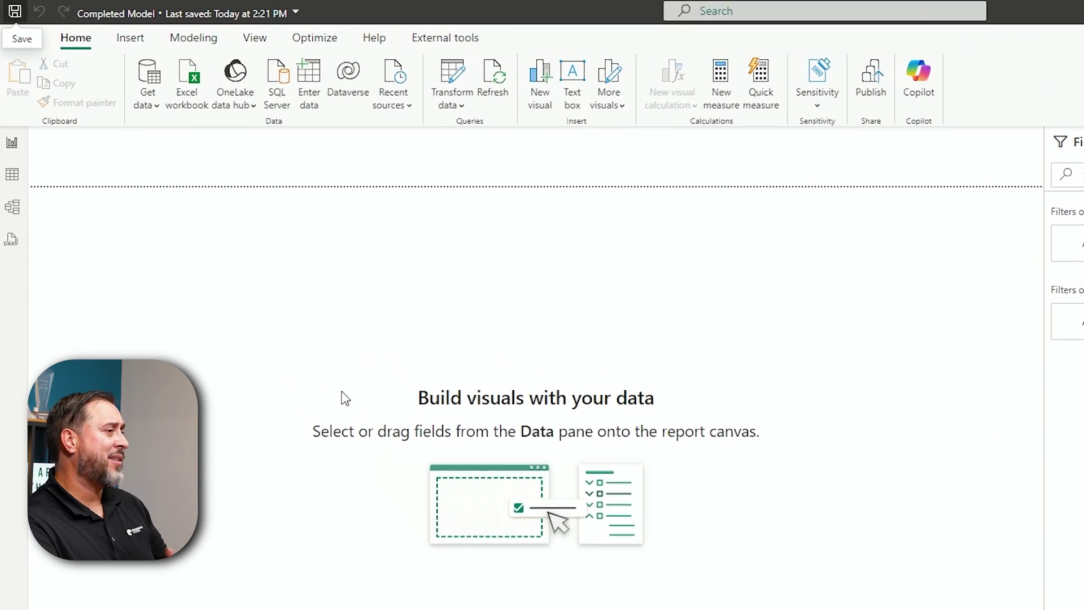
Step: Launch DAX Studio from the Completed Model report and dismiss the query-writing hint
{"action": "left_click", "coordinate": [447, 41]}
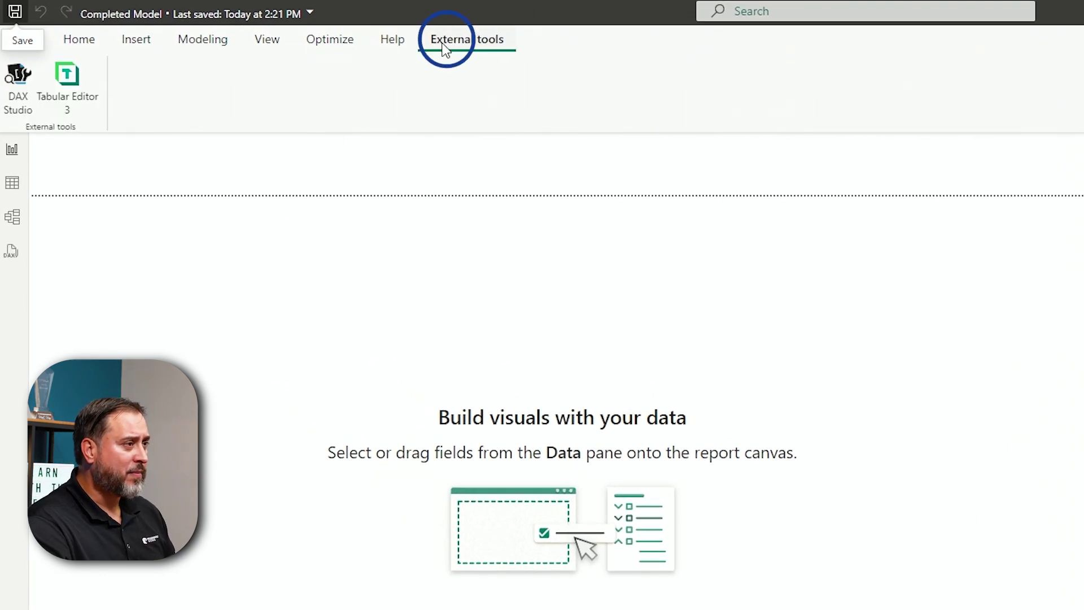
{"action": "left_click", "coordinate": [21, 98]}
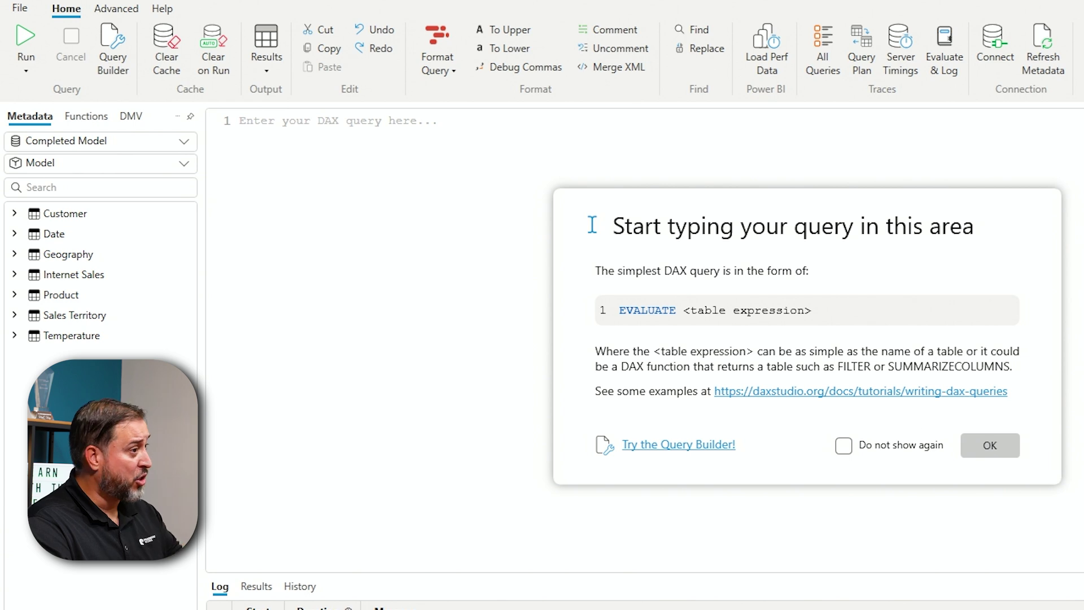
{"action": "left_click", "coordinate": [993, 446]}
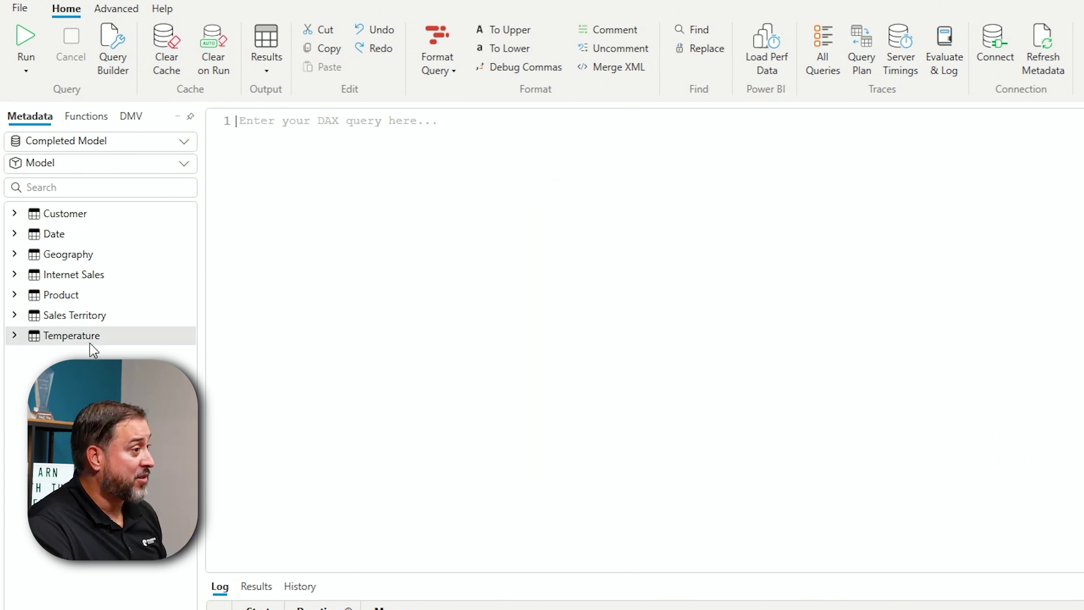
Step: View the model metrics in VertiPaq Analyzer and bring up the model summary
{"action": "left_click", "coordinate": [127, 13]}
{"action": "left_click", "coordinate": [124, 57]}
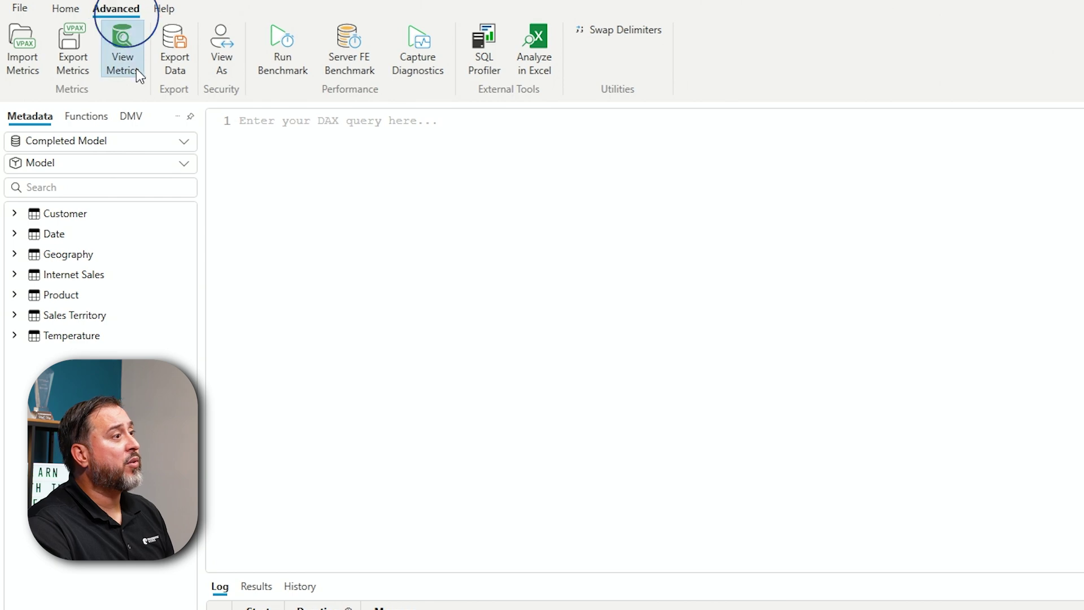
{"action": "left_click", "coordinate": [892, 415]}
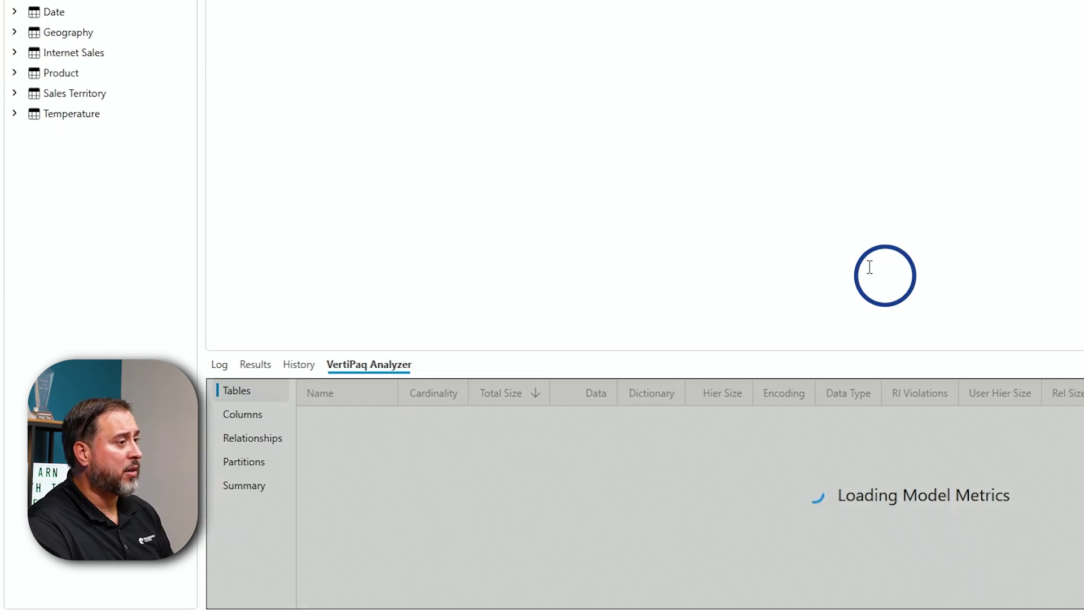
{"action": "left_click", "coordinate": [244, 496]}
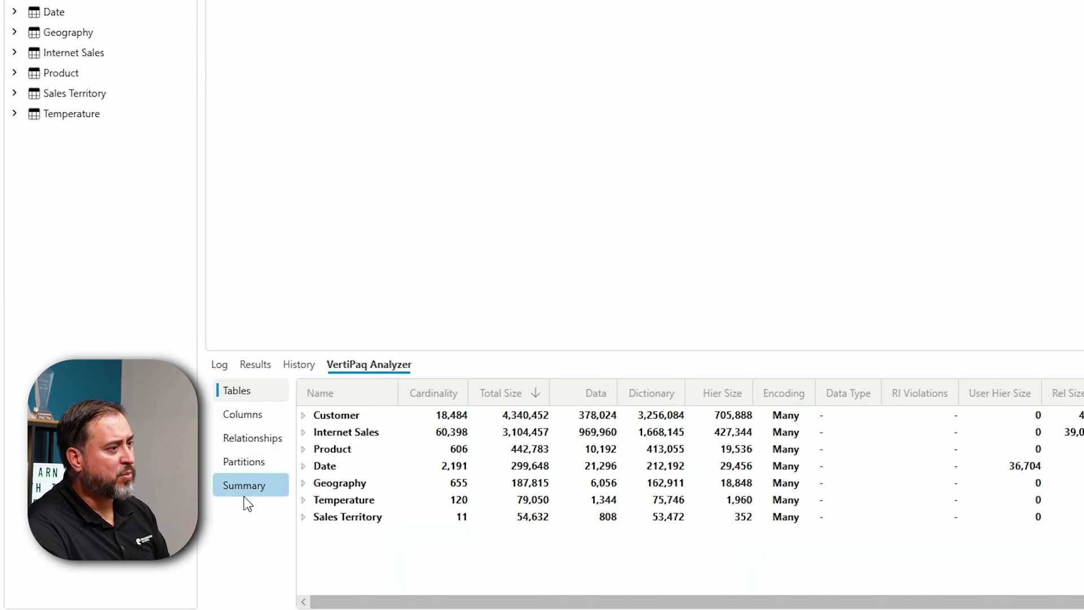